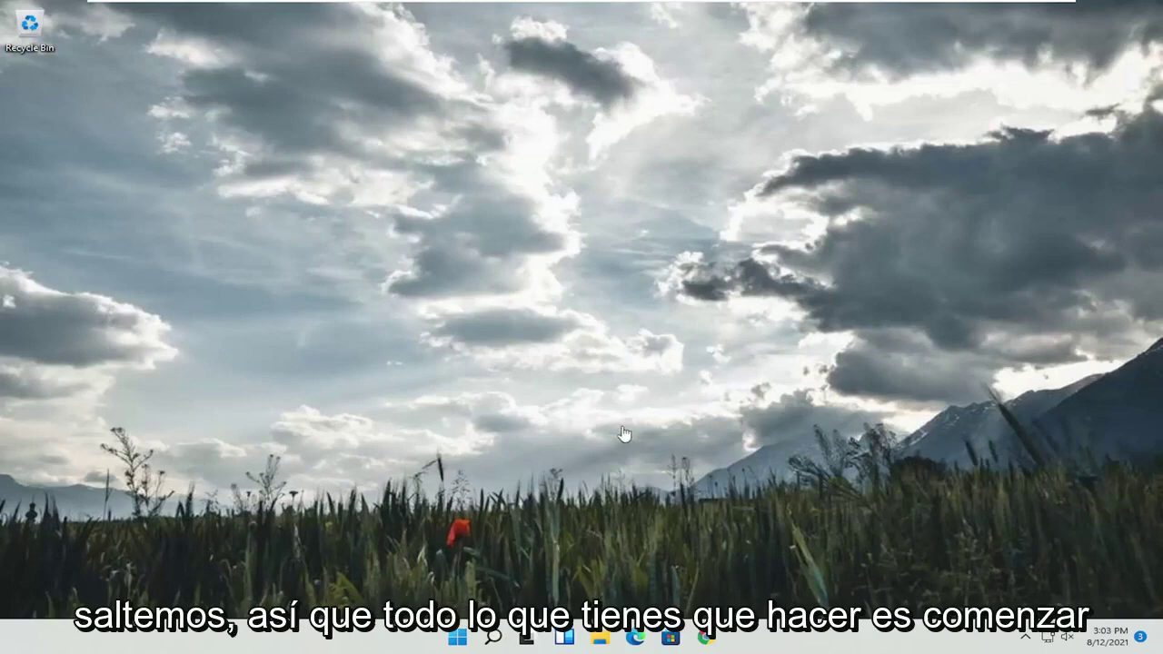
Open the Control Panel and display all of its items as large icons.
{"action": "left_click", "coordinate": [493, 638]}
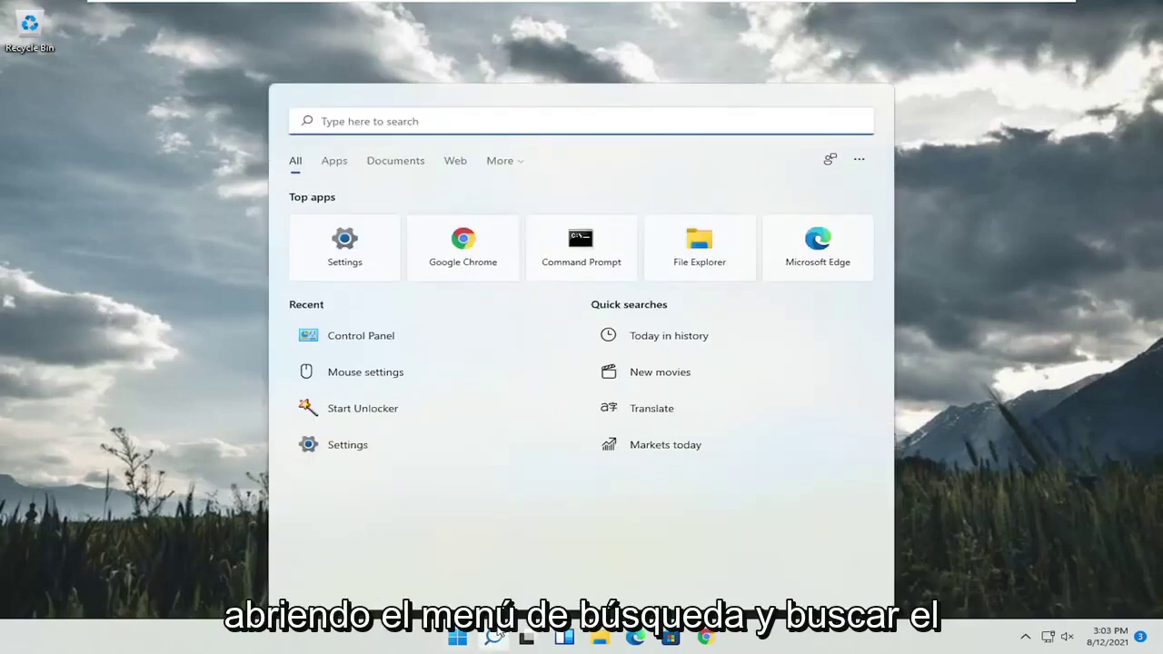
{"action": "type", "text": "control panel"}
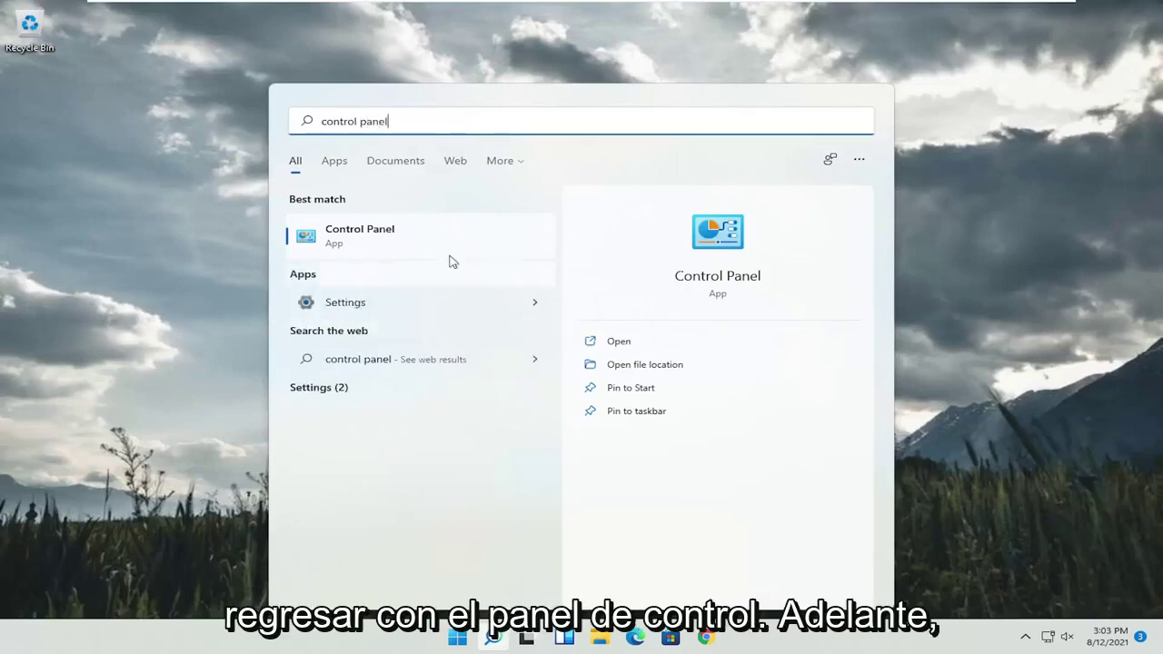
{"action": "left_click", "coordinate": [365, 245]}
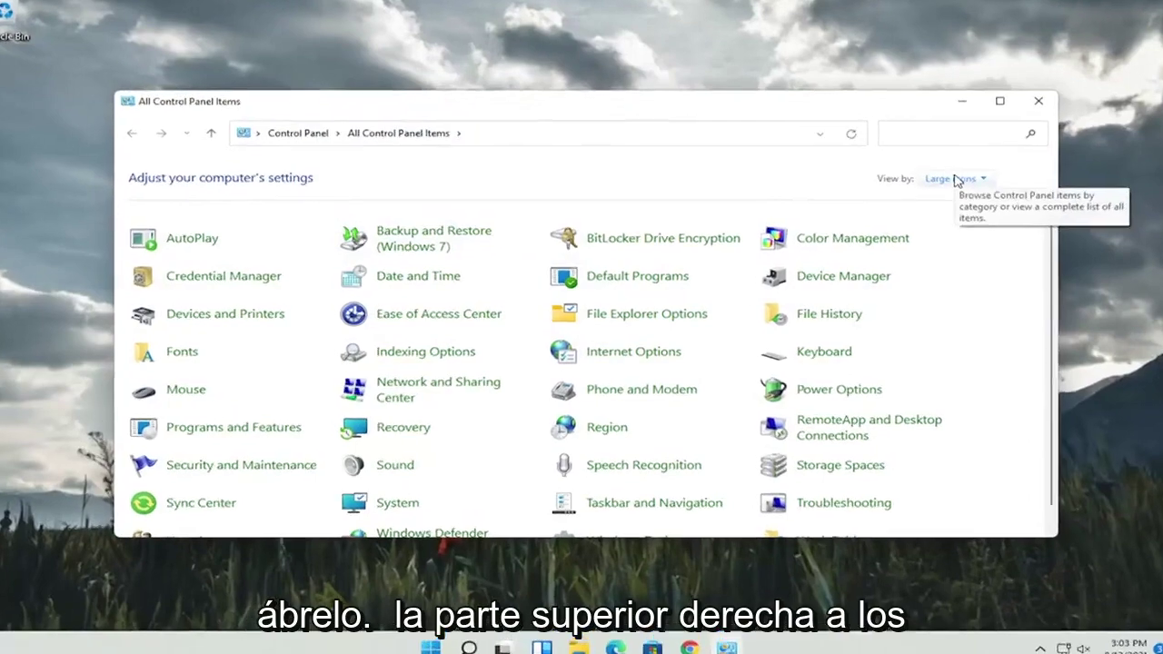
{"action": "left_click", "coordinate": [956, 181]}
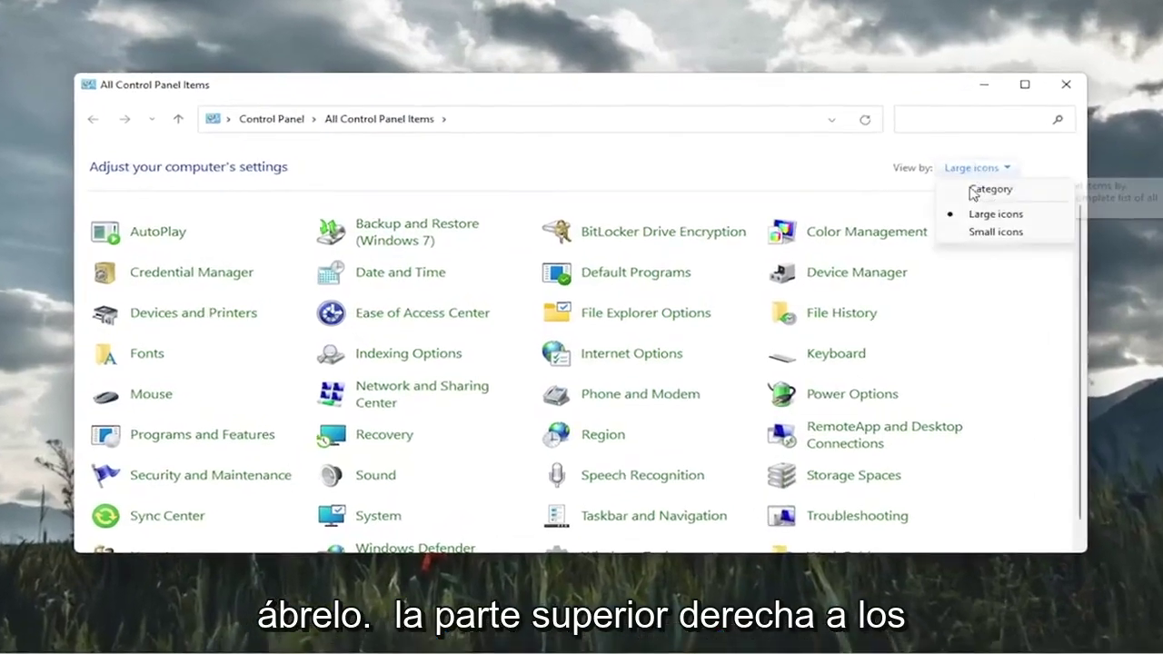
{"action": "left_click", "coordinate": [958, 218]}
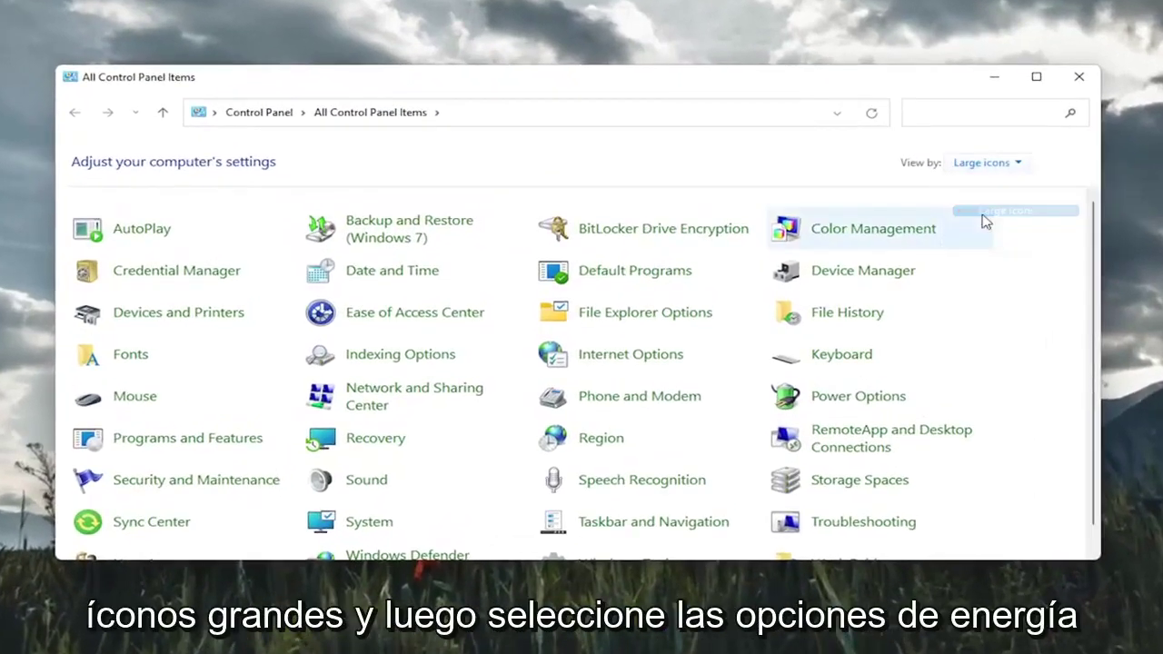
Open the advanced power settings of the Balanced power plan and place their dialog over the plan settings window.
{"action": "left_click", "coordinate": [820, 399]}
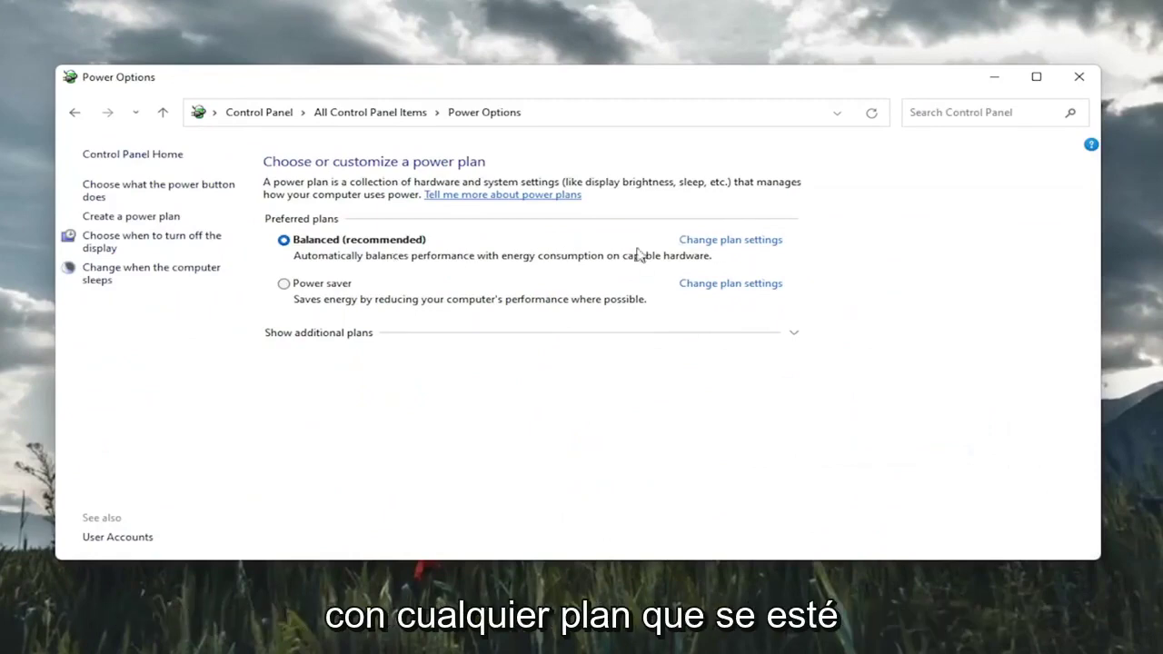
{"action": "left_click", "coordinate": [736, 241]}
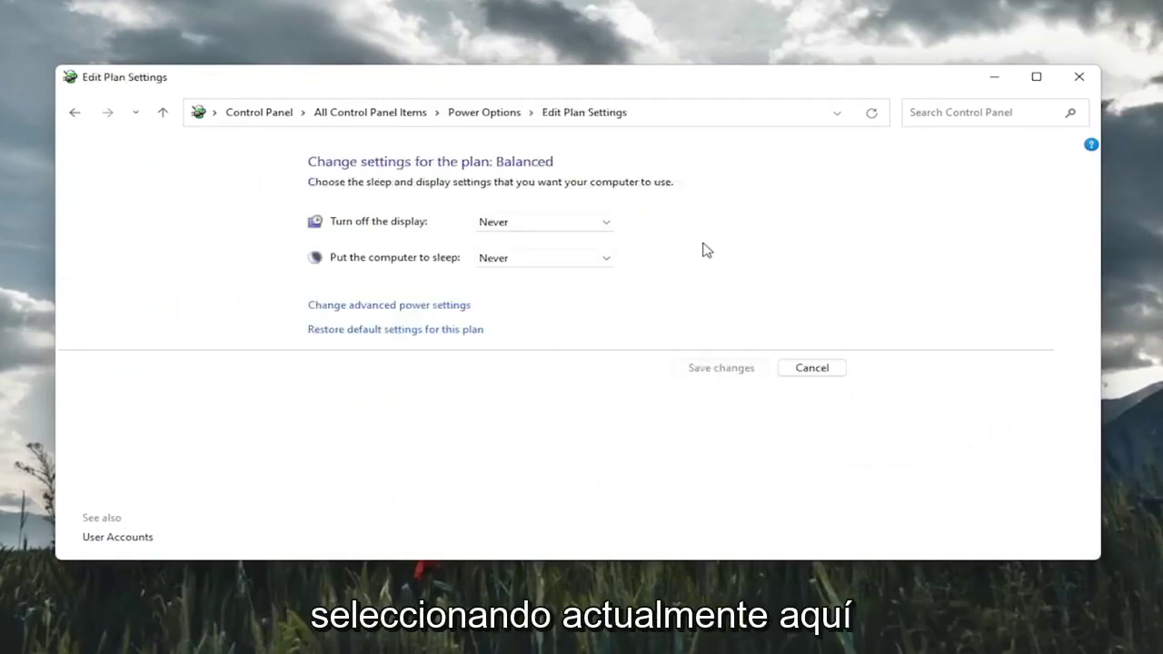
{"action": "left_click", "coordinate": [379, 310]}
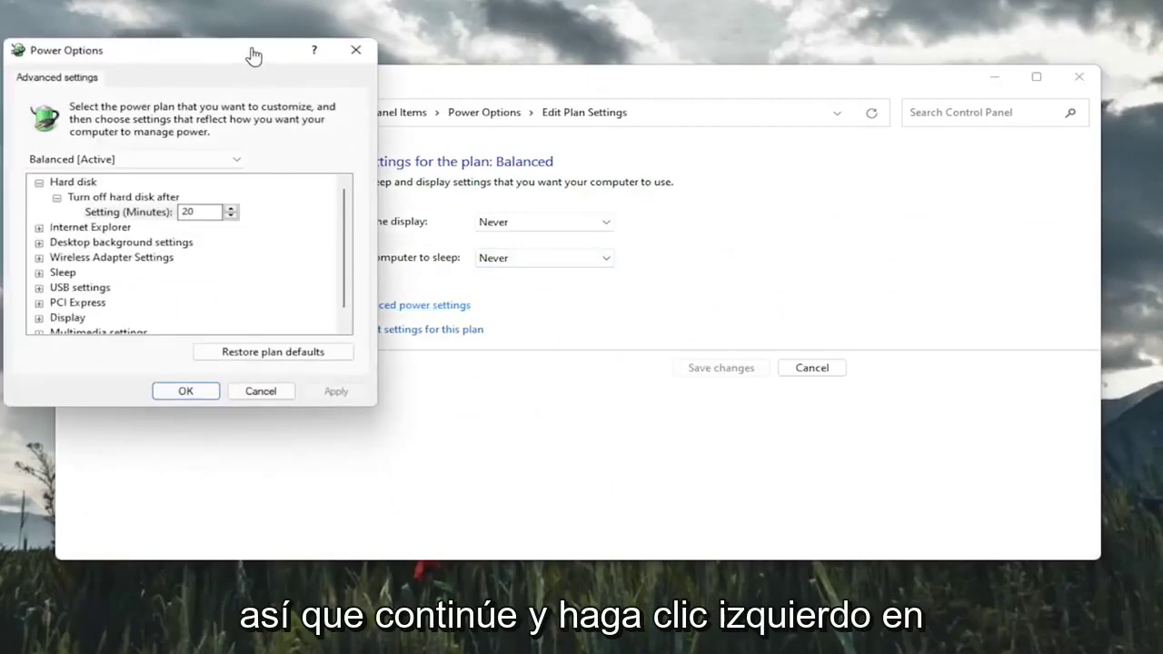
{"action": "left_click_drag", "start_coordinate": [239, 54], "coordinate": [501, 93]}
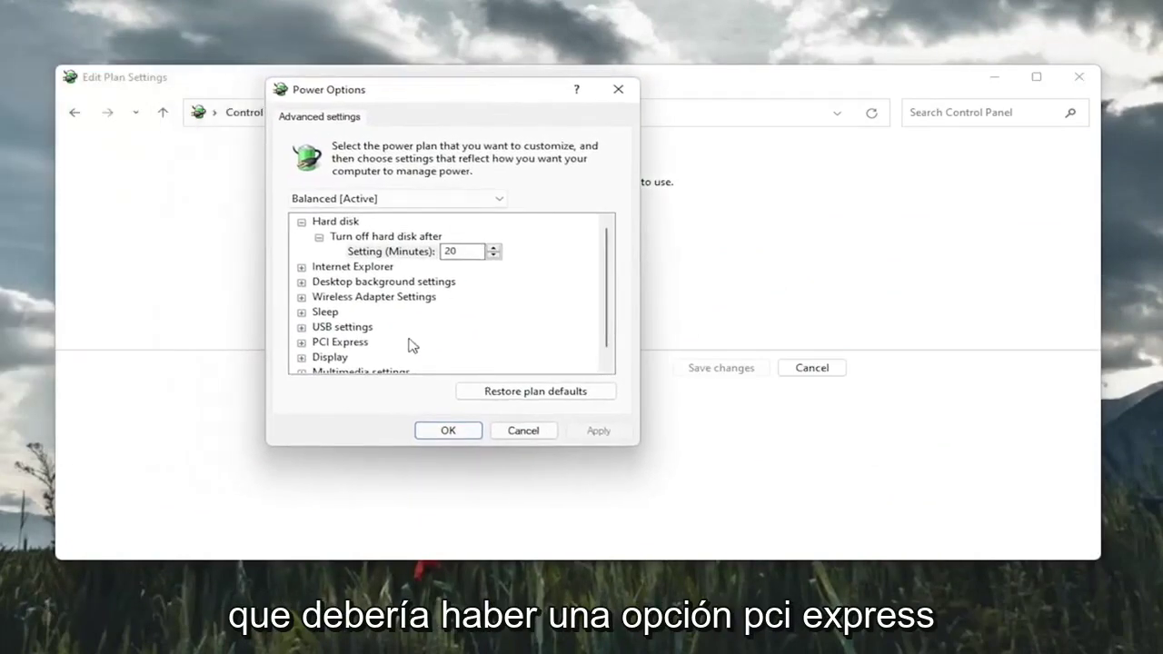
Set PCI Express Link State Power Management to Off, apply the change, and close the power plan windows.
{"action": "scroll", "coordinate": [410, 343], "scroll_direction": "down", "scroll_amount": 1}
{"action": "left_click", "coordinate": [302, 327]}
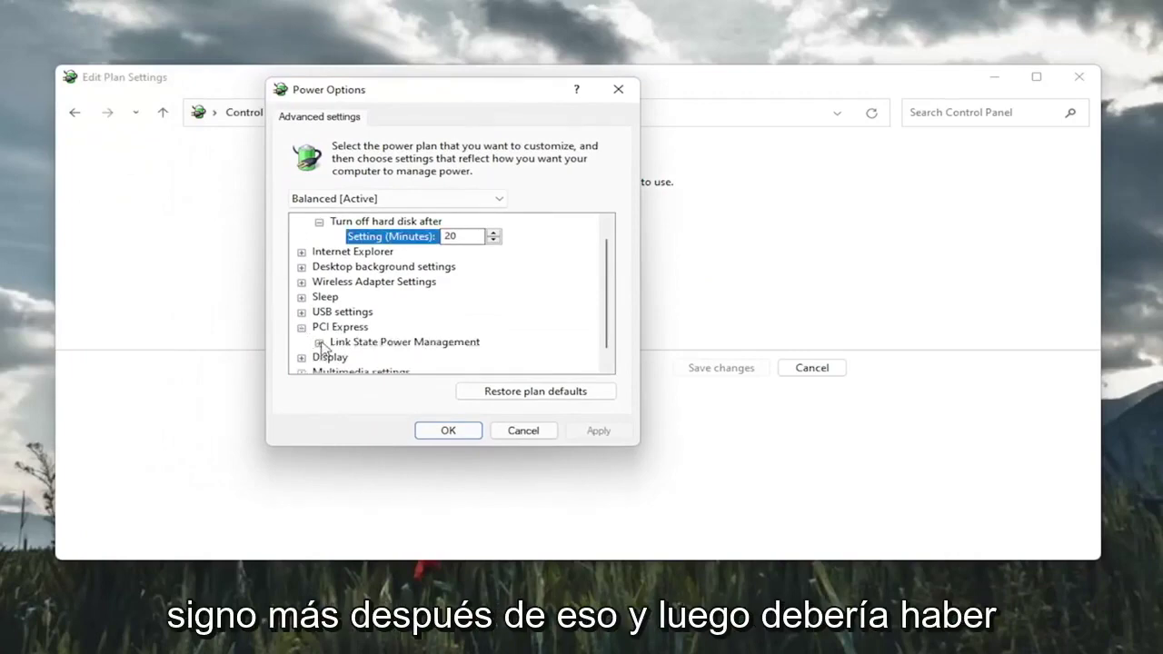
{"action": "left_click", "coordinate": [319, 342]}
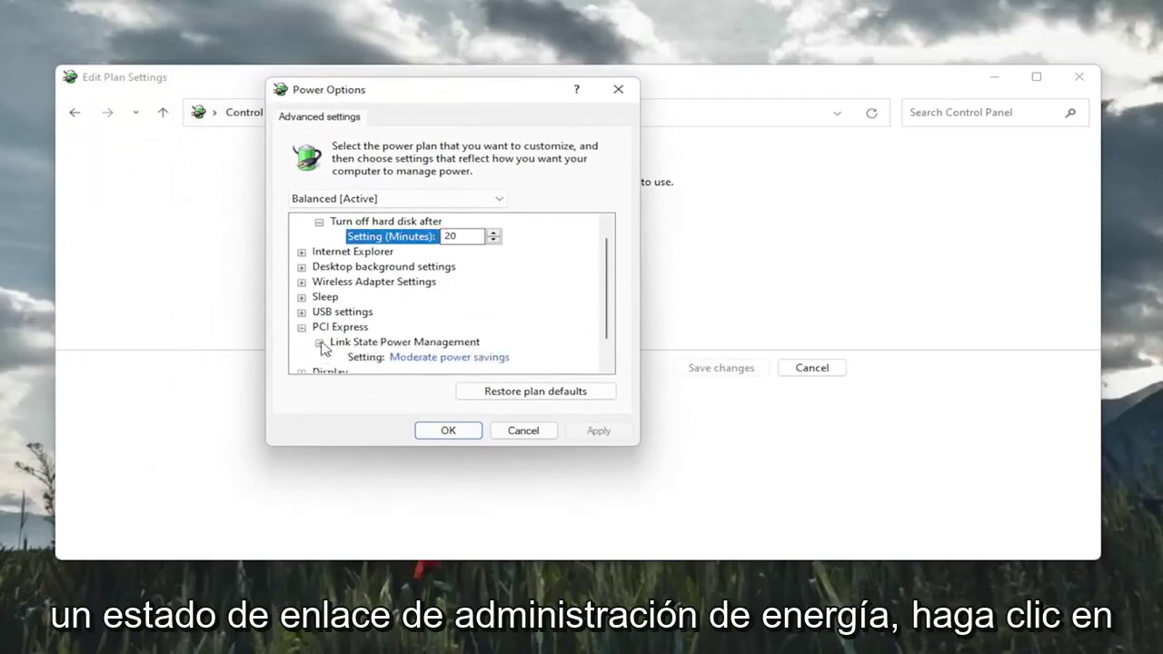
{"action": "scroll", "coordinate": [400, 357], "scroll_direction": "down", "scroll_amount": 1}
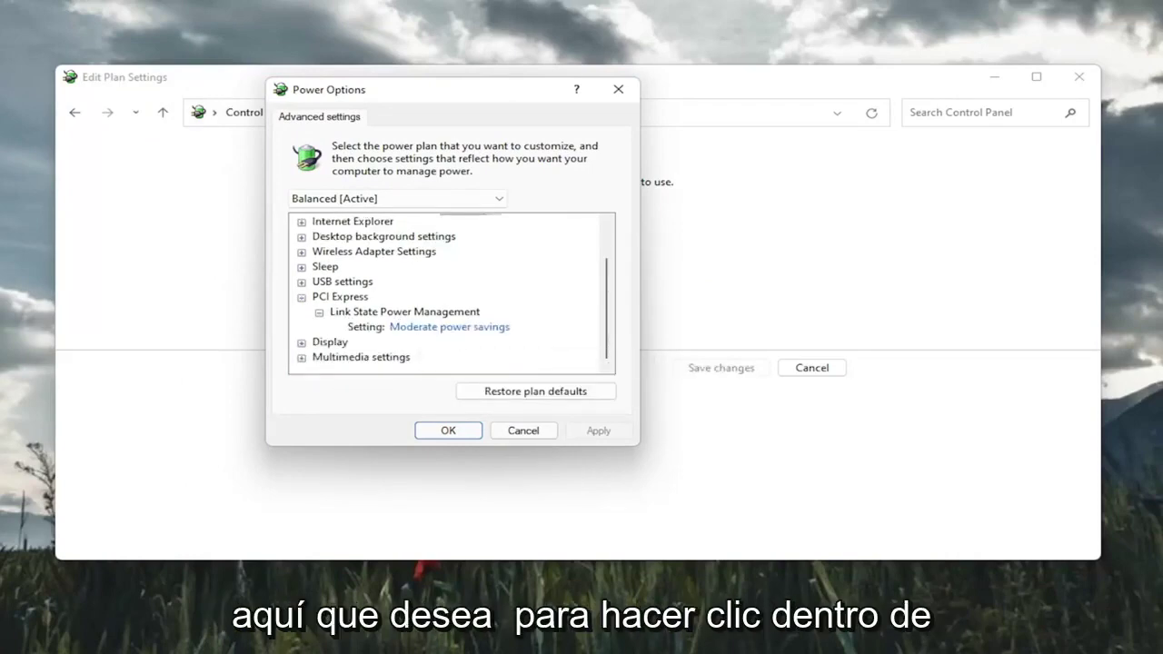
{"action": "left_click", "coordinate": [427, 328]}
{"action": "left_click", "coordinate": [431, 329]}
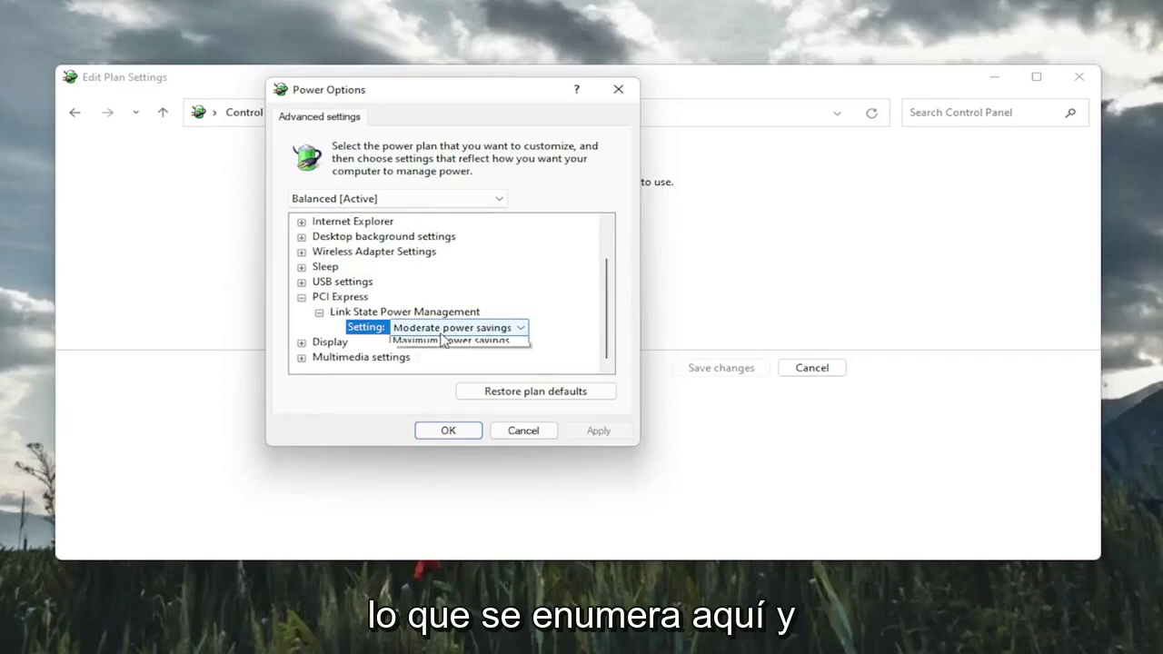
{"action": "left_click", "coordinate": [423, 342]}
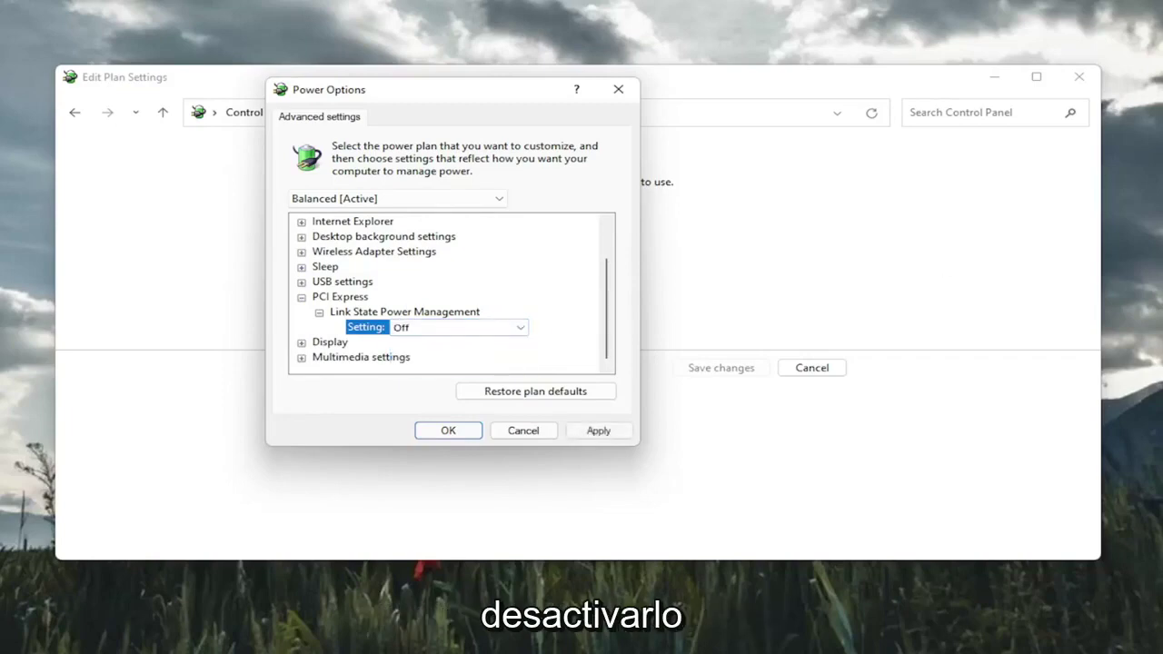
{"action": "left_click", "coordinate": [597, 433]}
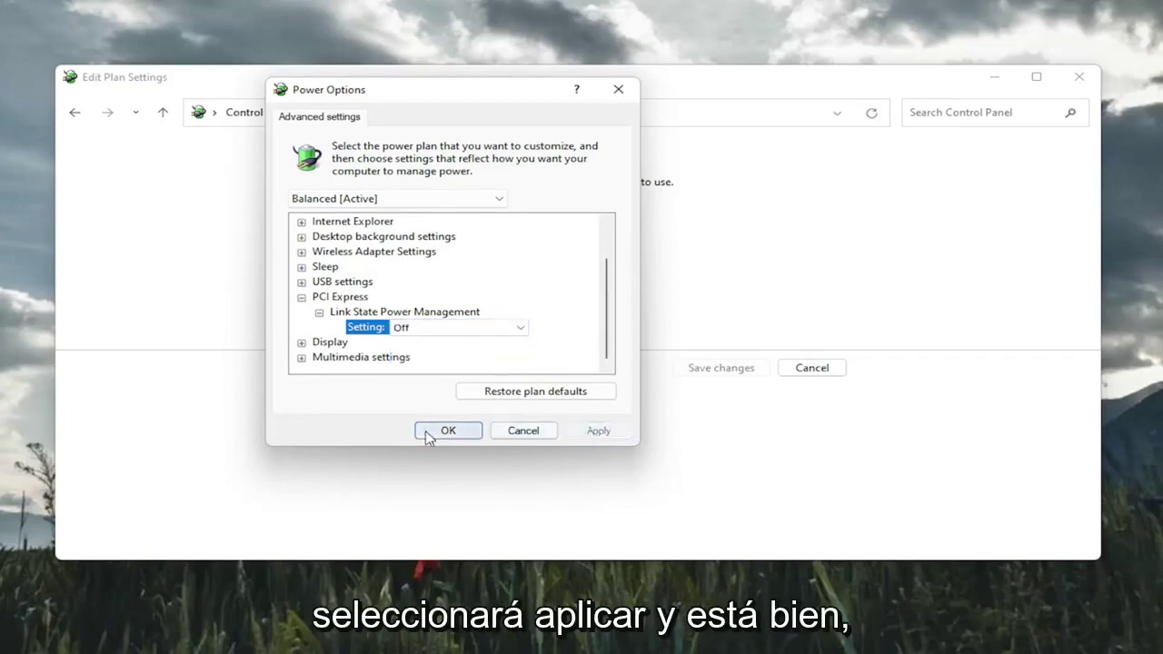
{"action": "left_click", "coordinate": [446, 432]}
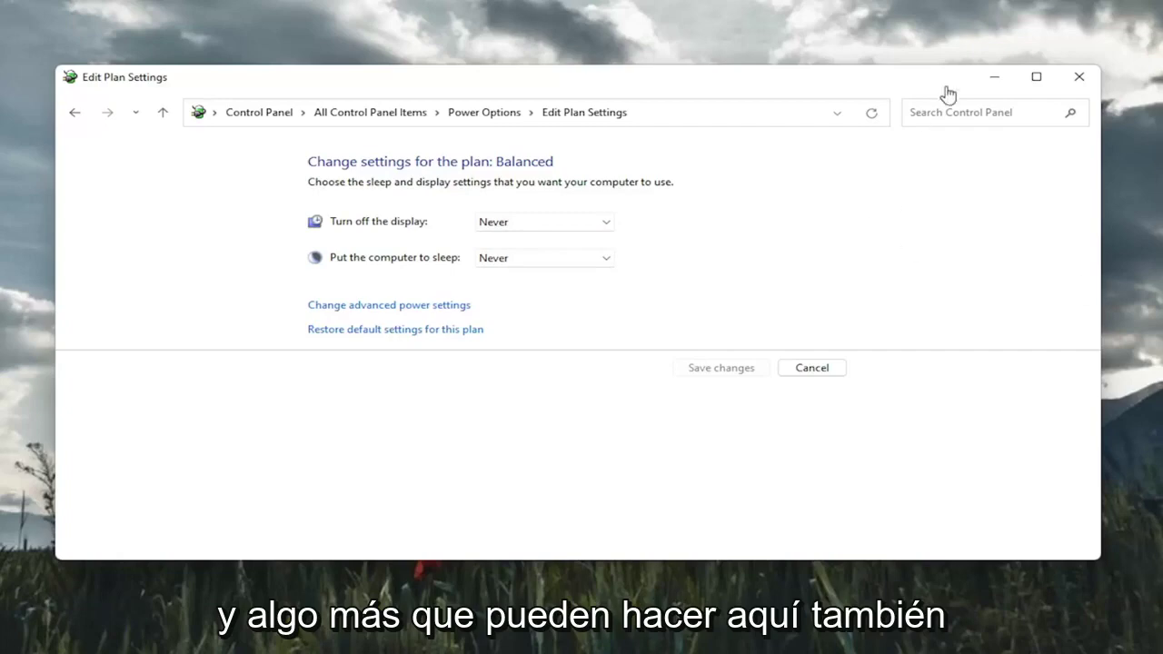
{"action": "left_click", "coordinate": [1081, 78]}
Search for cmd and run Command Prompt as administrator, allowing it to make changes to the device.
{"action": "key", "text": "super+s"}
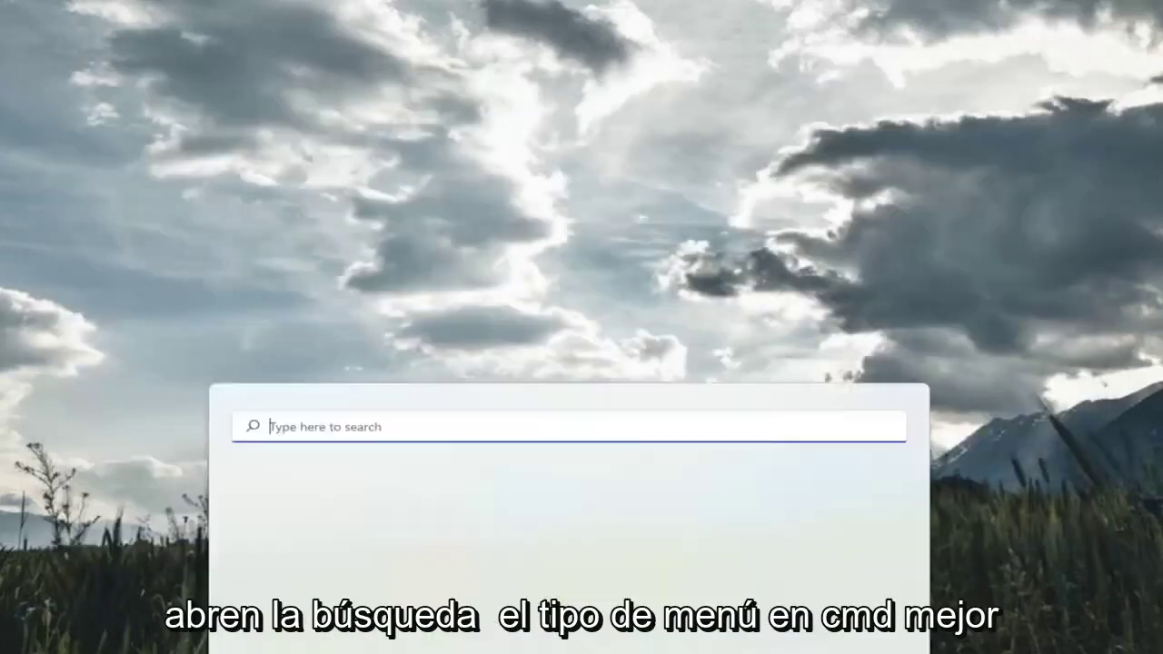
{"action": "type", "text": "cmd"}
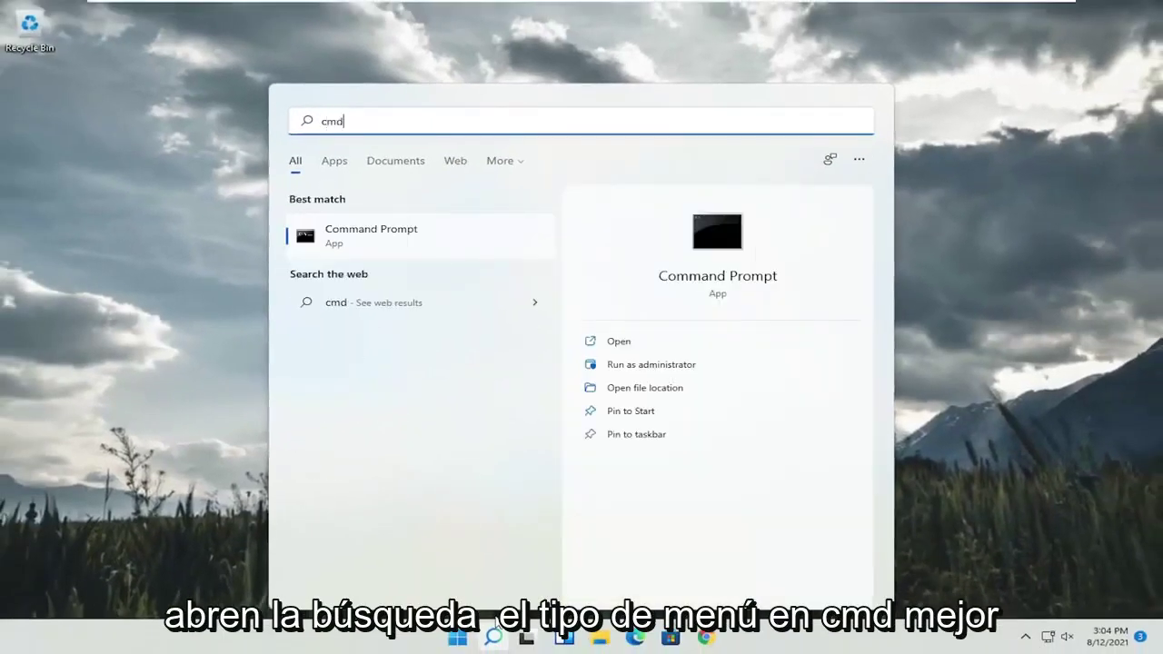
{"action": "right_click", "coordinate": [355, 237]}
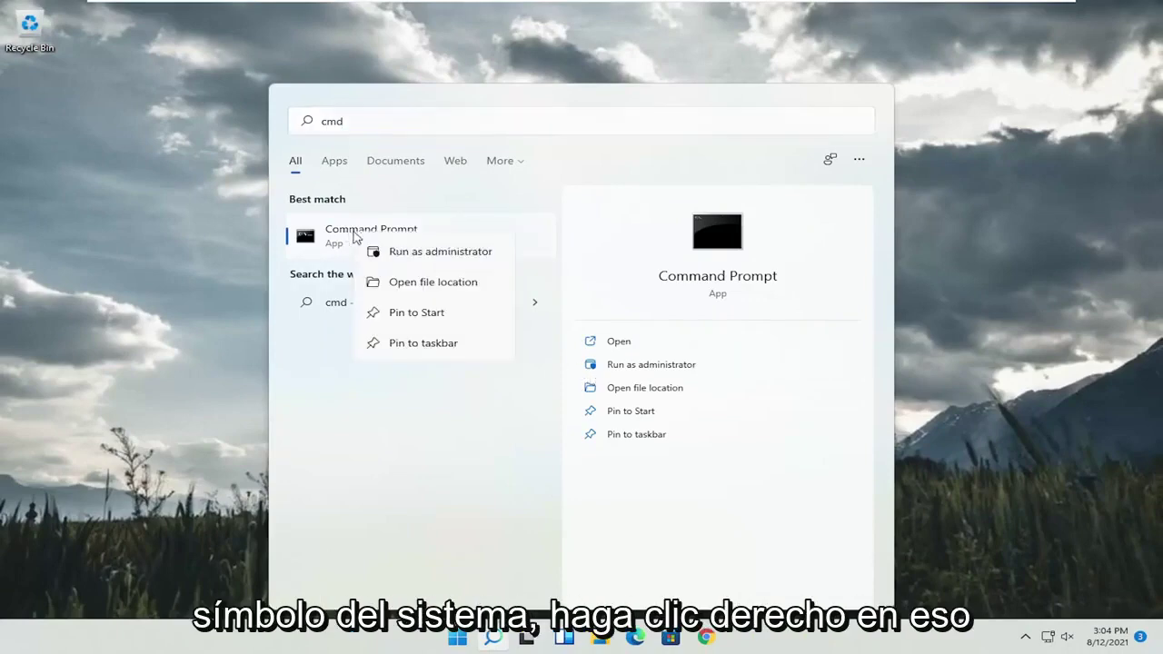
{"action": "left_click", "coordinate": [395, 257]}
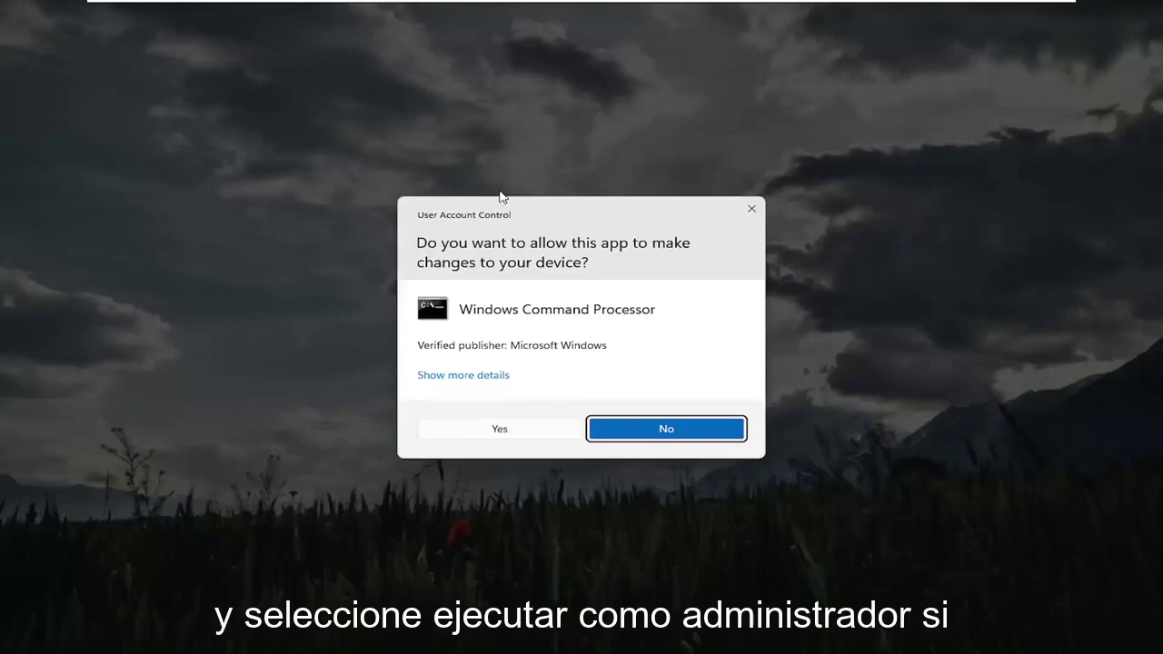
{"action": "left_click", "coordinate": [518, 429]}
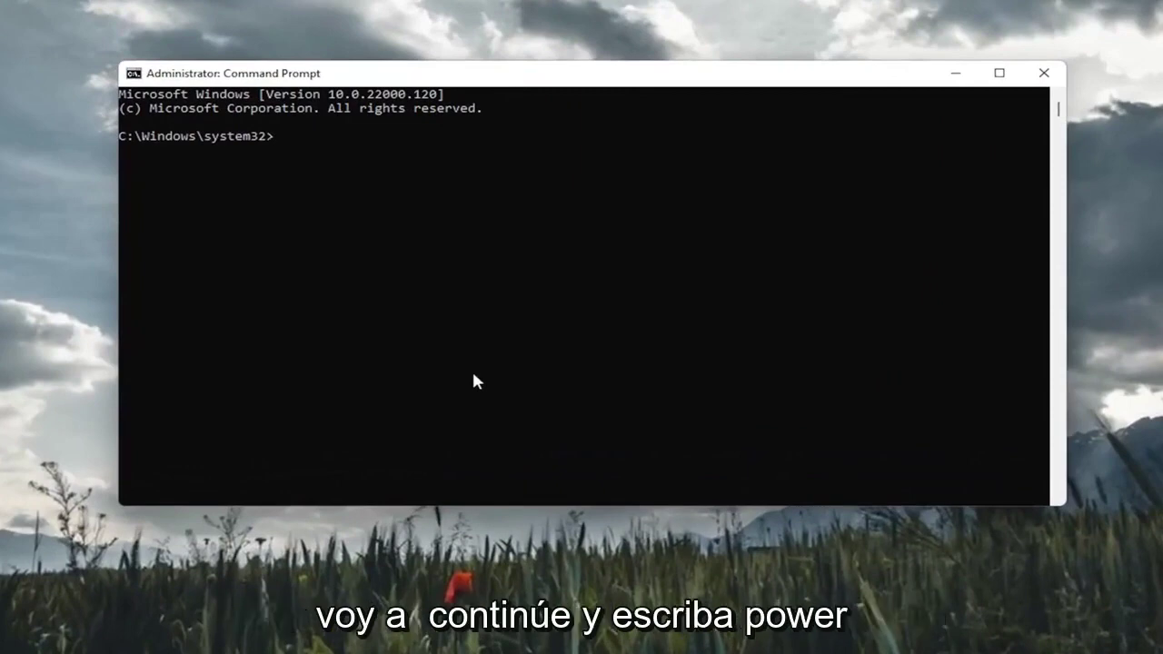
Turn off hibernation by running the command powercfg -h off.
{"action": "type", "text": "powercfg "}
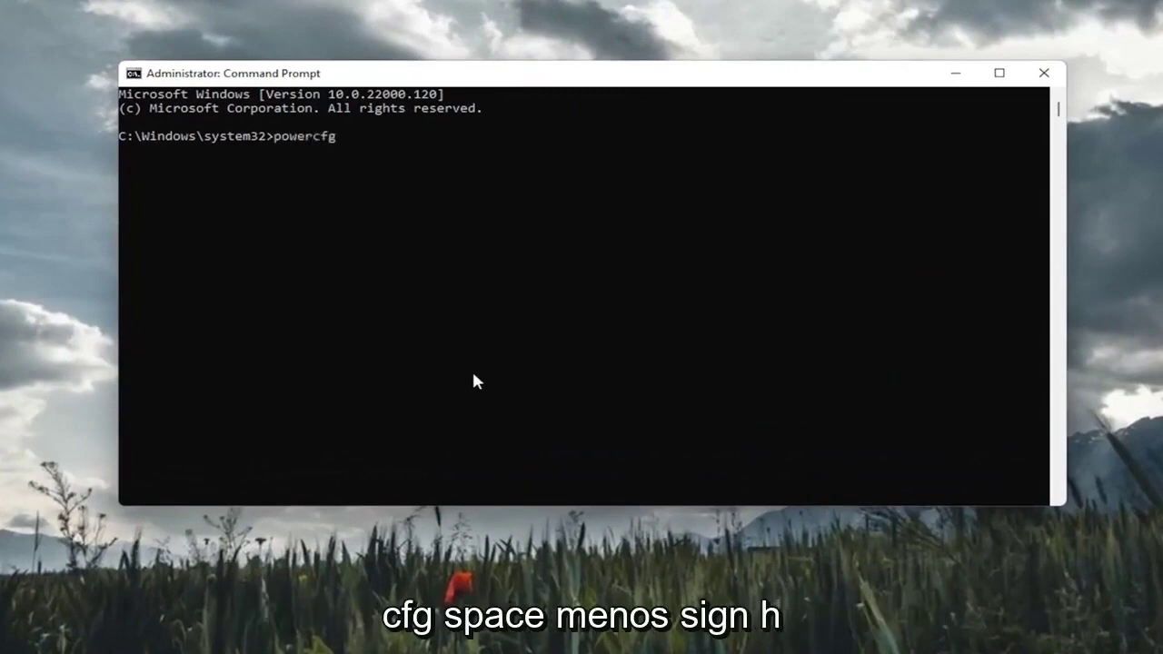
{"action": "type", "text": "-h off"}
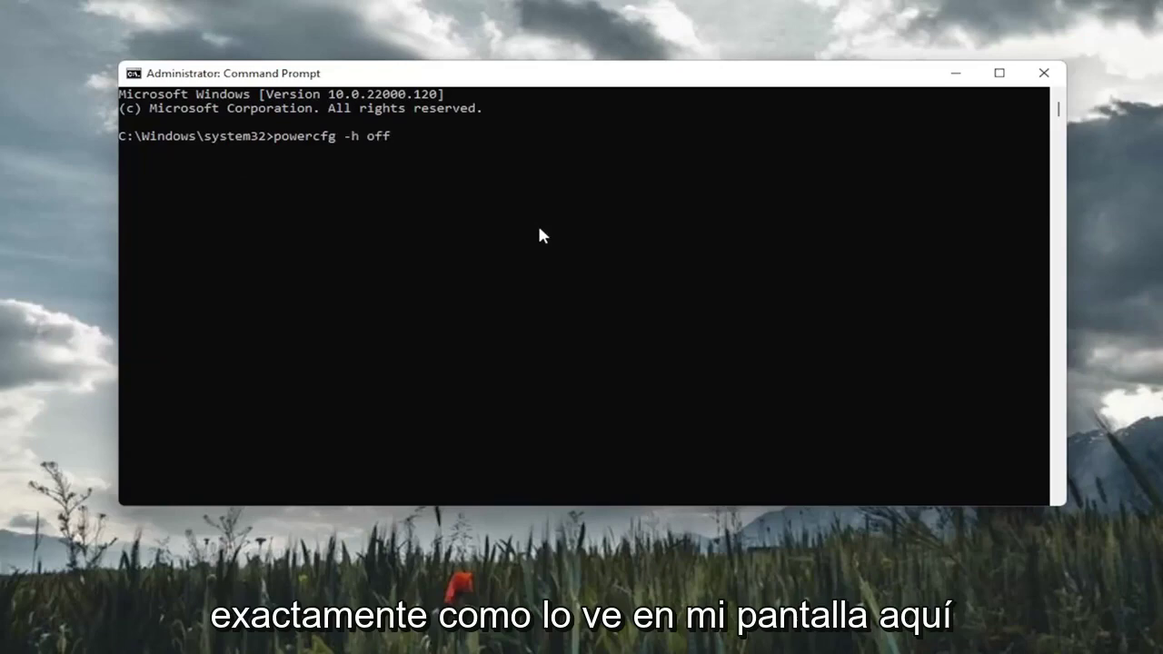
{"action": "key", "text": "Return"}
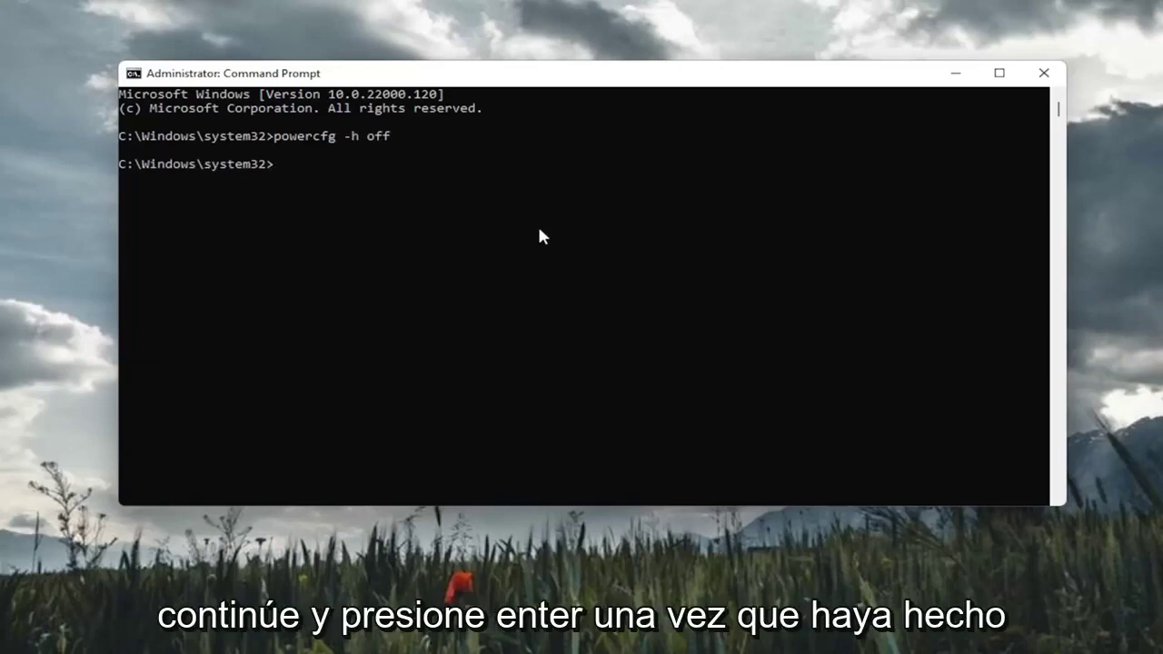
Start a system file check by running the command sfc /scannow.
{"action": "type", "text": "sf"}
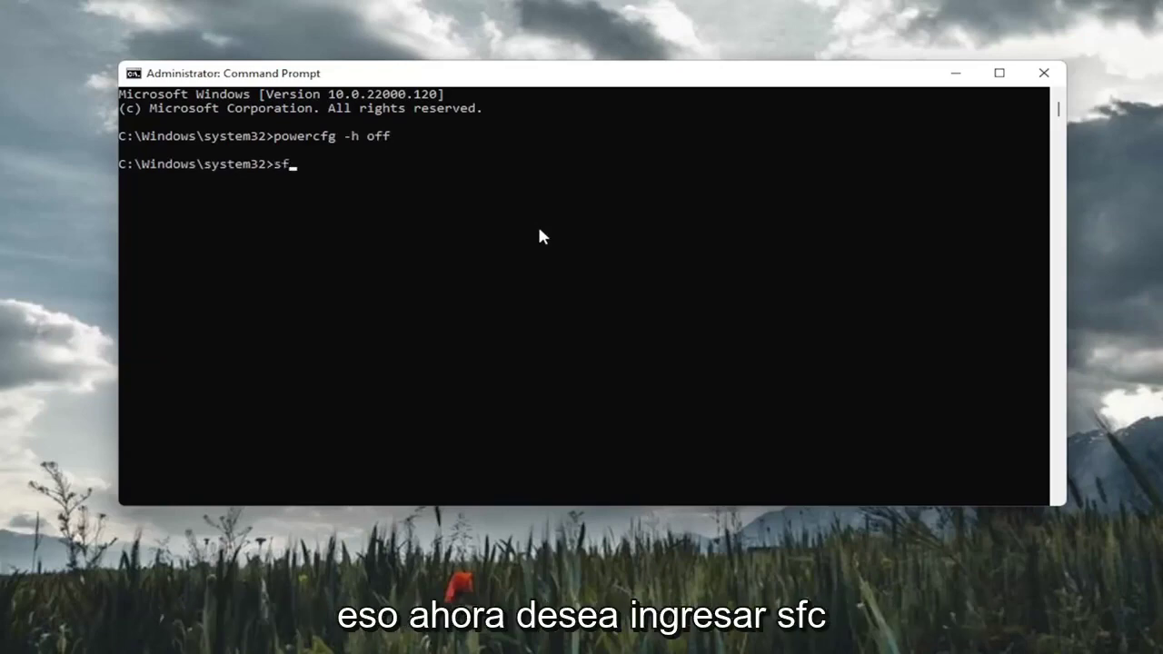
{"action": "type", "text": "c /scannow"}
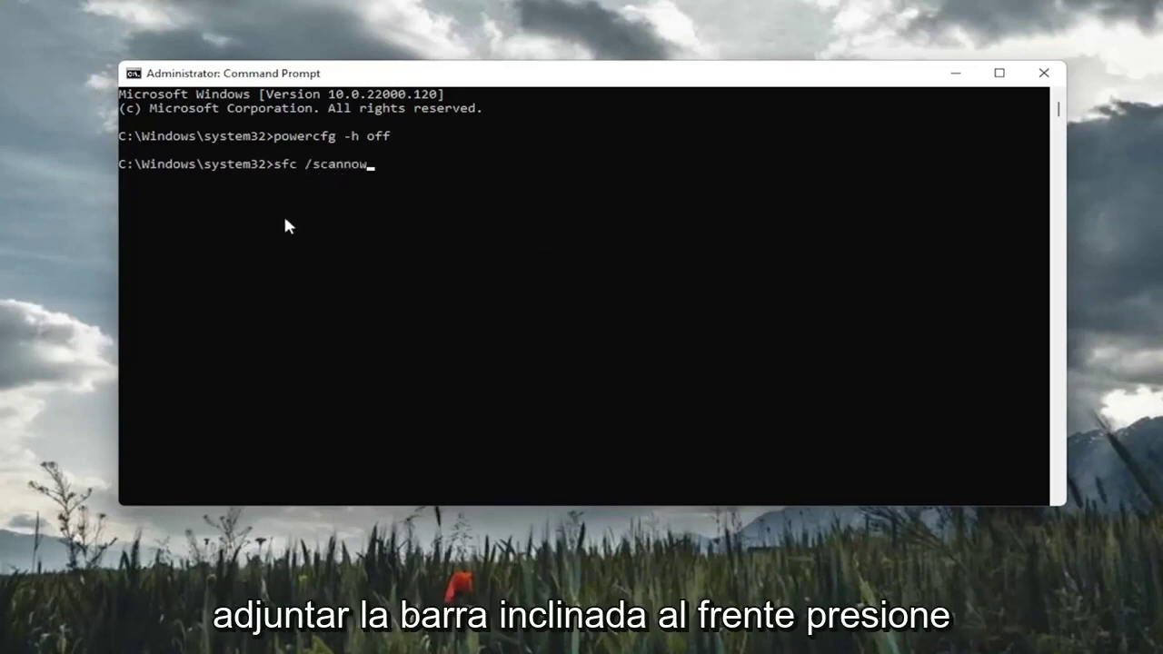
{"action": "key", "text": "Return"}
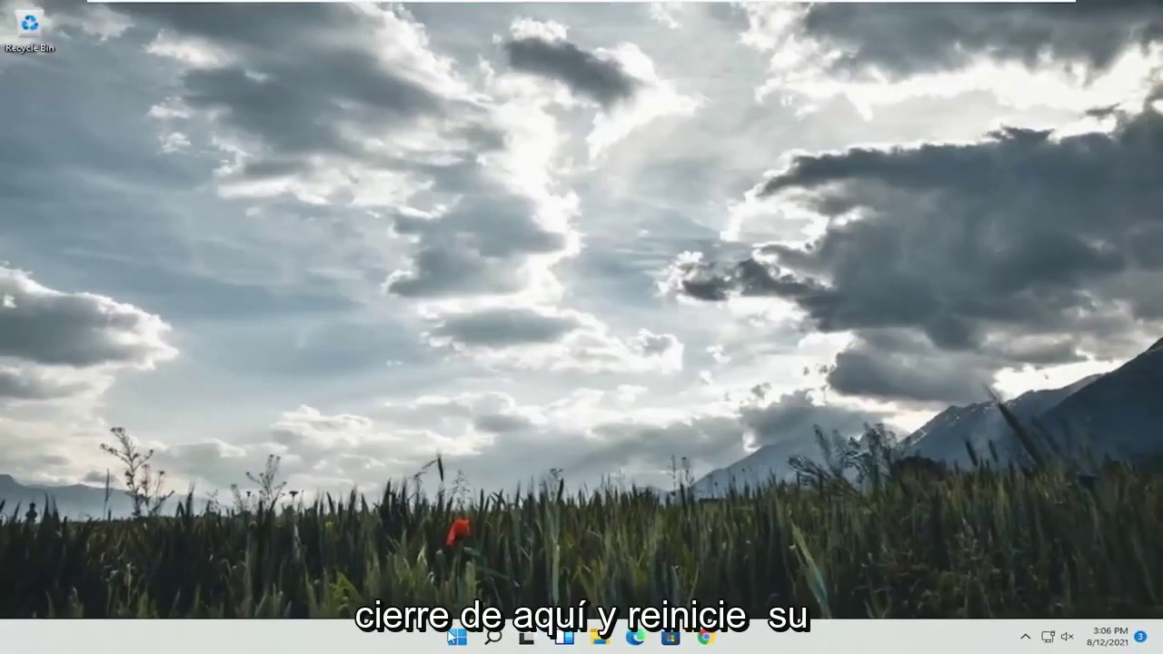
Bring up the system's shutdown and sign-out choices in preparation for restarting the computer.
{"action": "right_click", "coordinate": [454, 637]}
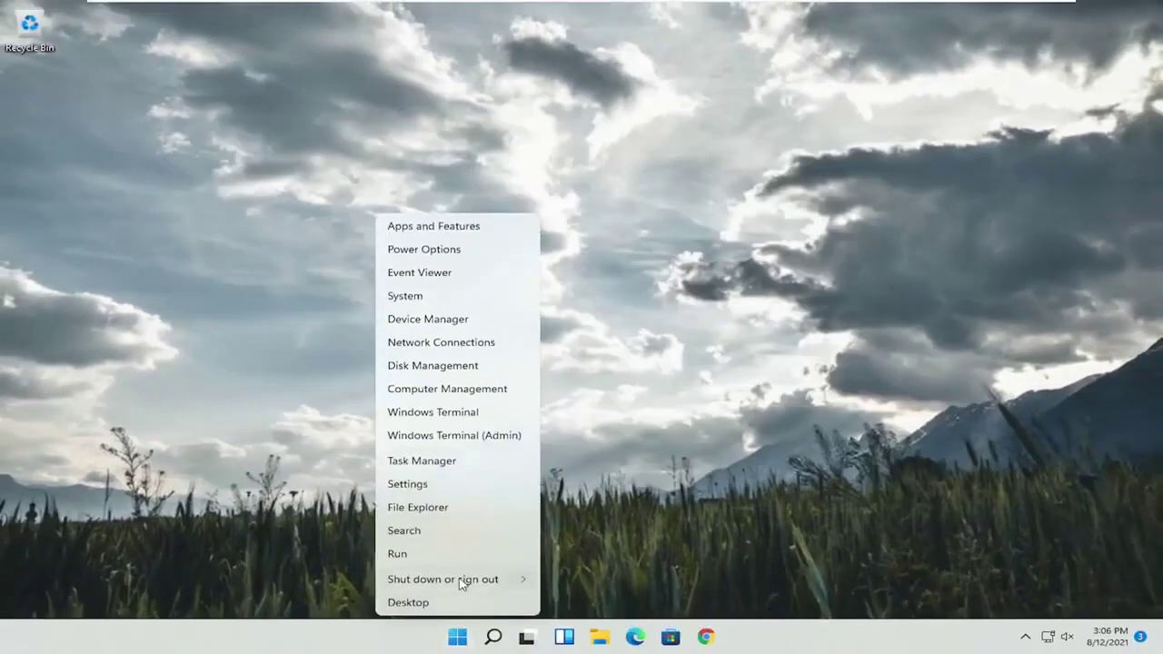